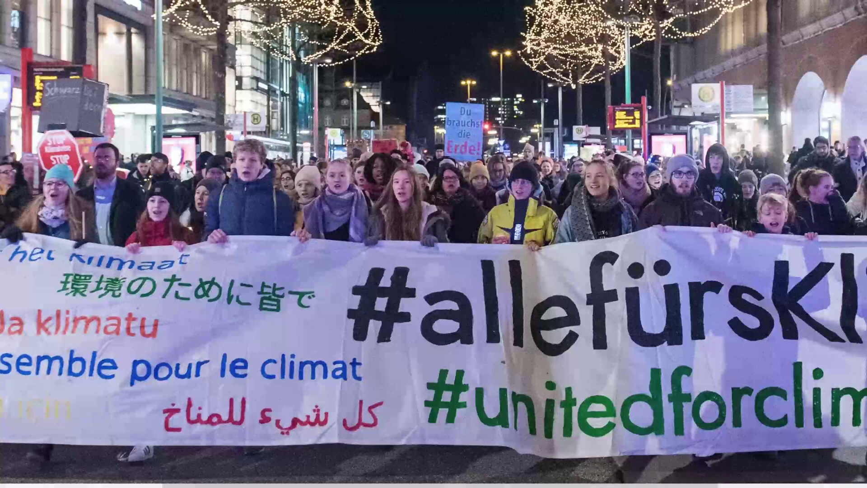
Select the protest photo's image URL in the address bar so it can be copied.
key("ctrl+l")
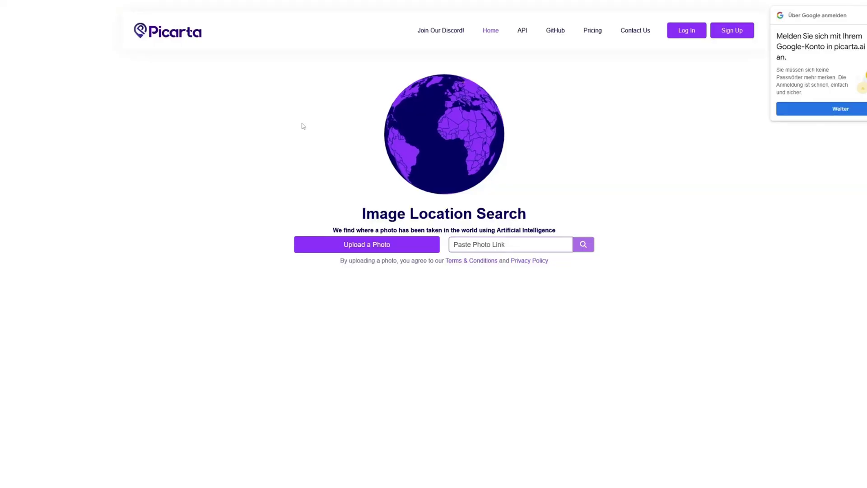
Paste the protest photo's link into Picarta's Paste Photo Link field and submit it.
left_click(499, 246)
key("ctrl+v")
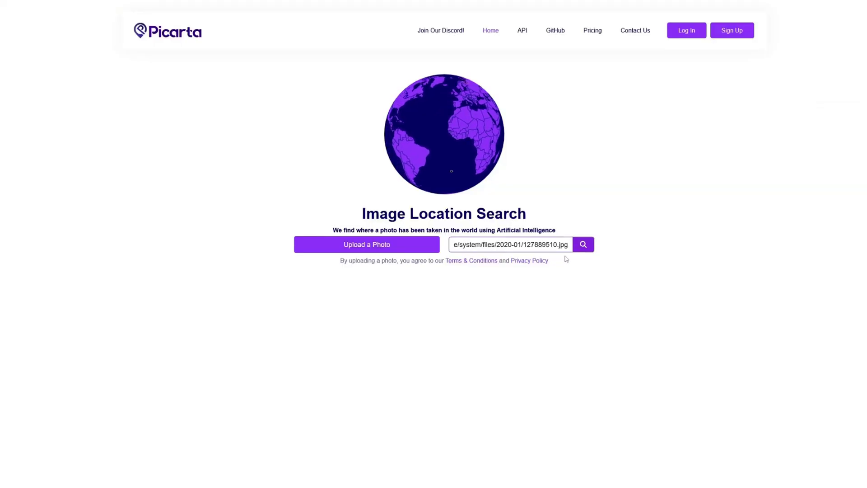
left_click(580, 248)
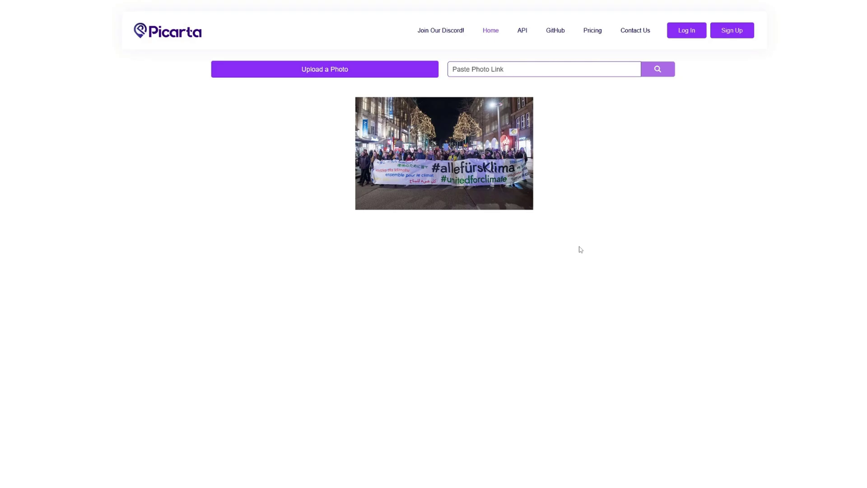
key("ctrl+plus")
key("ctrl+plus")
key("ctrl+plus")
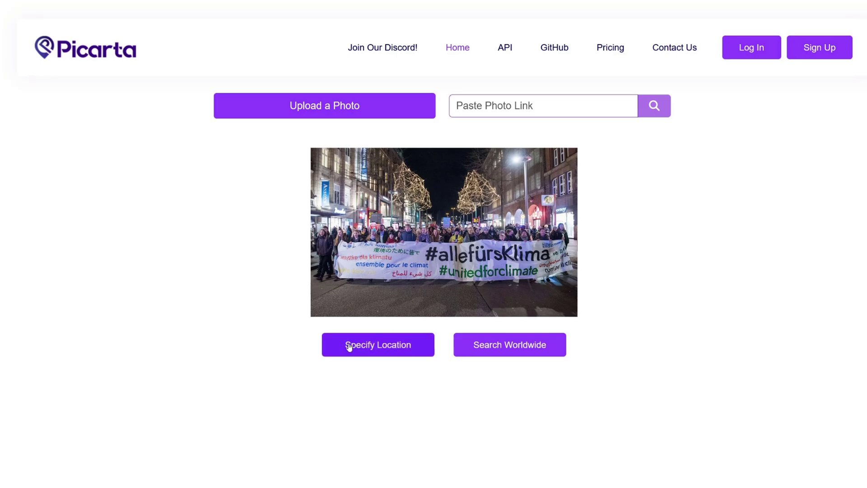
Draw a search circle centred in central Germany, reaching from the Netherlands to Dresden and Munich.
left_click(365, 348)
left_click_drag(346, 224, 394, 295)
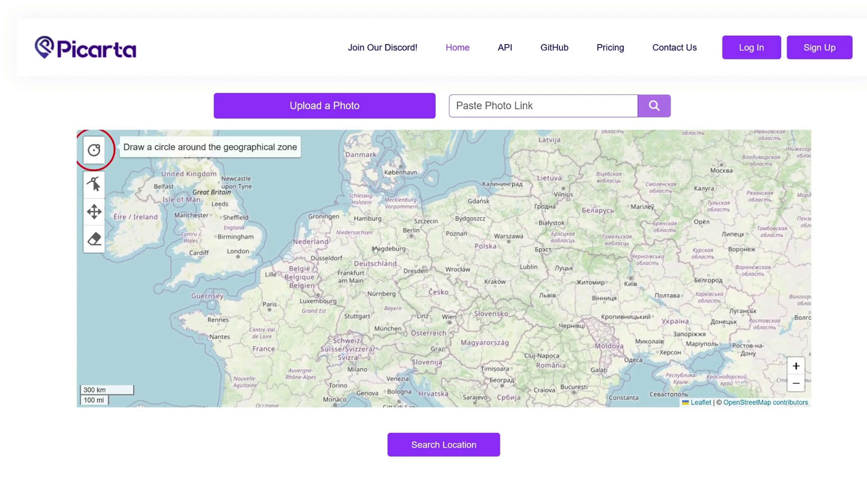
left_click(94, 151)
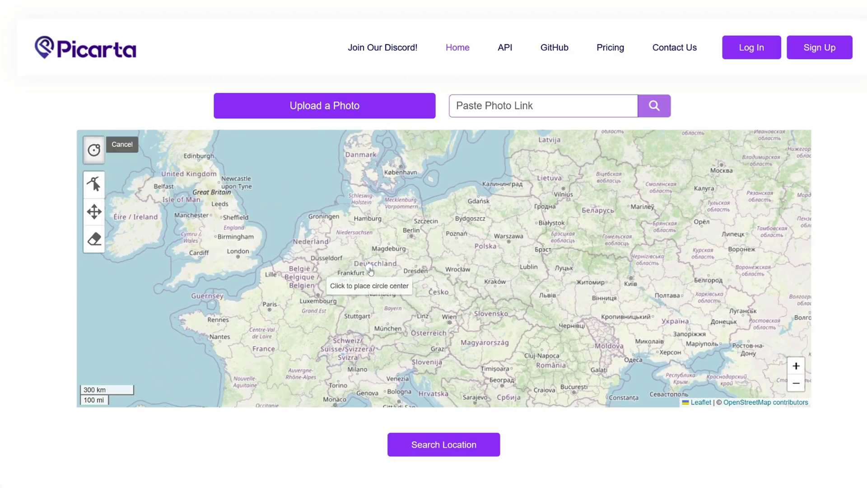
left_click(367, 265)
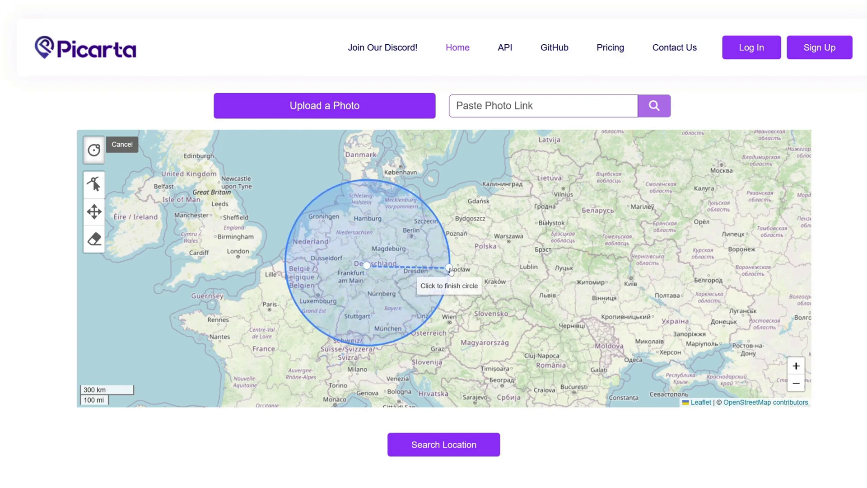
left_click(451, 269)
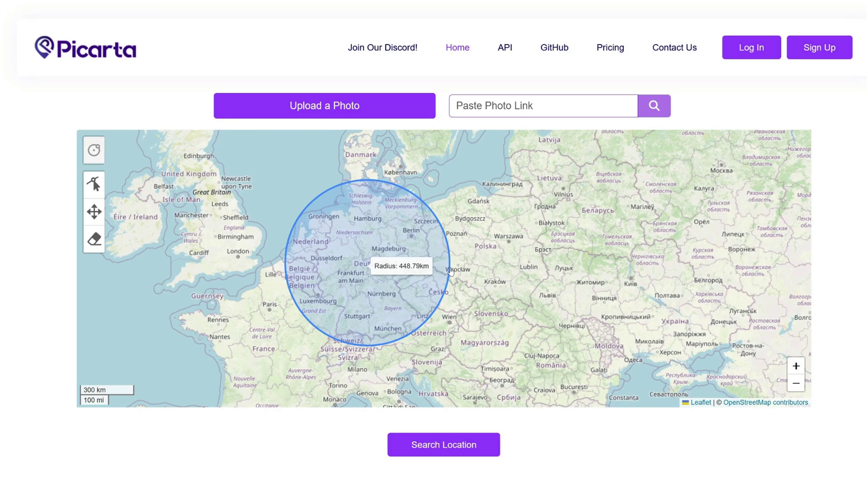
Run the circle-limited location search and review results topped by Brussels, Belgium at 93.65%.
left_click(444, 445)
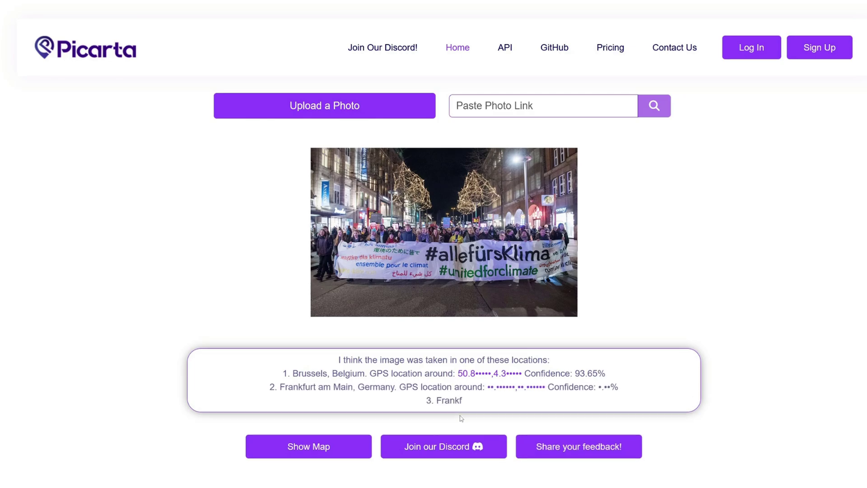
scroll(460, 418, "down", 1)
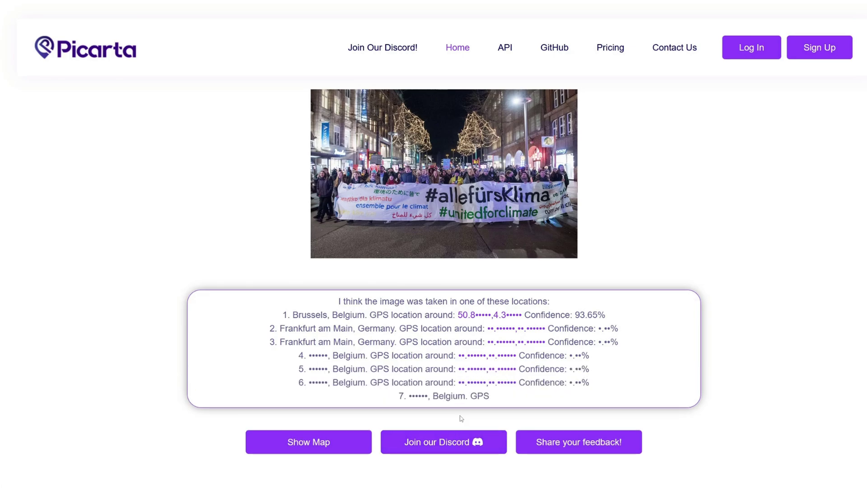
scroll(460, 415, "down", 2)
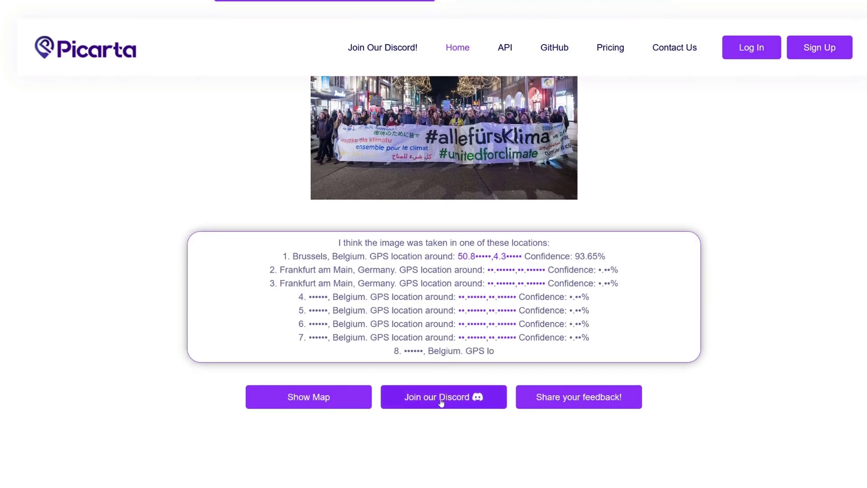
scroll(380, 354, "up", 2)
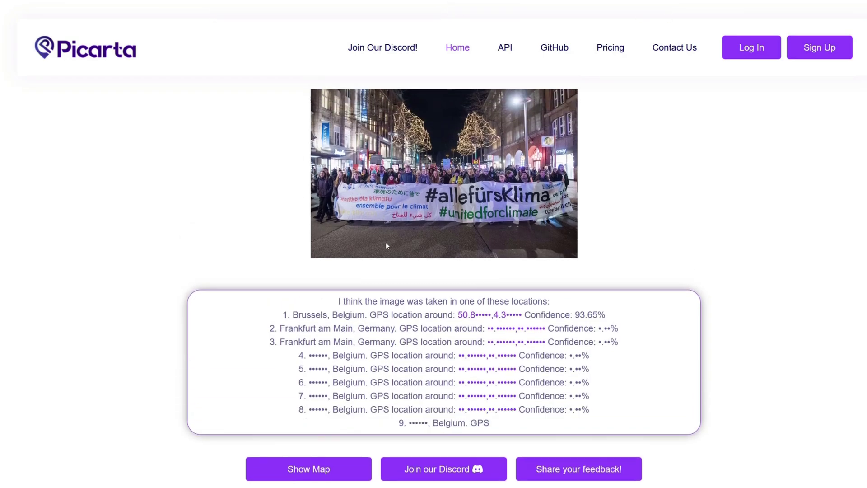
scroll(385, 241, "down", 4)
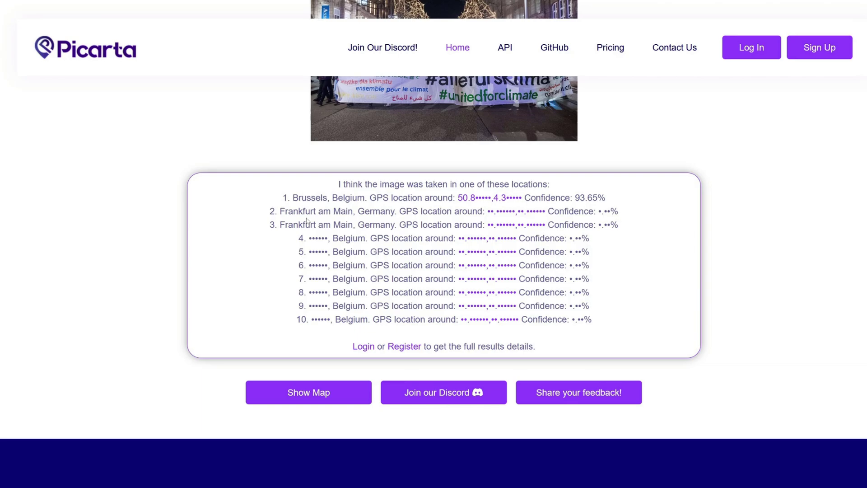
scroll(306, 221, "up", 3)
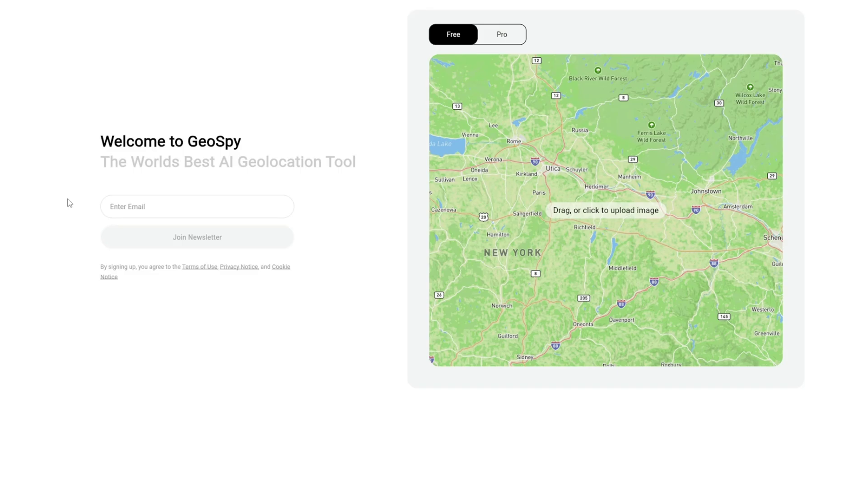
Analyse the photo in GeoSpy, highlighting its architecture explanation behind the Hamburg, Germany prediction.
left_click(558, 207)
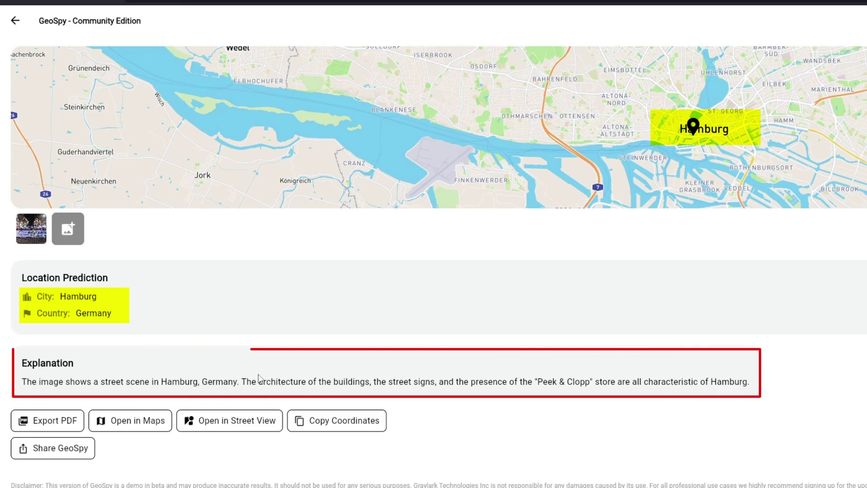
left_click_drag(247, 380, 371, 392)
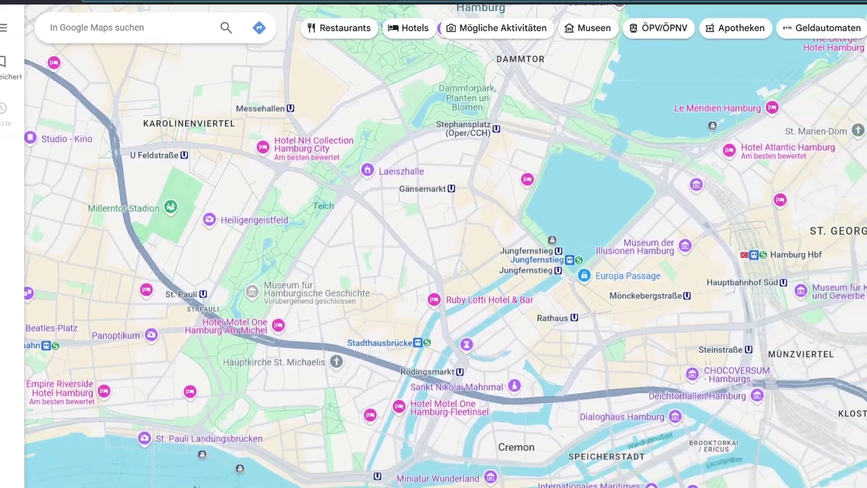
scroll(545, 230, "down", 6)
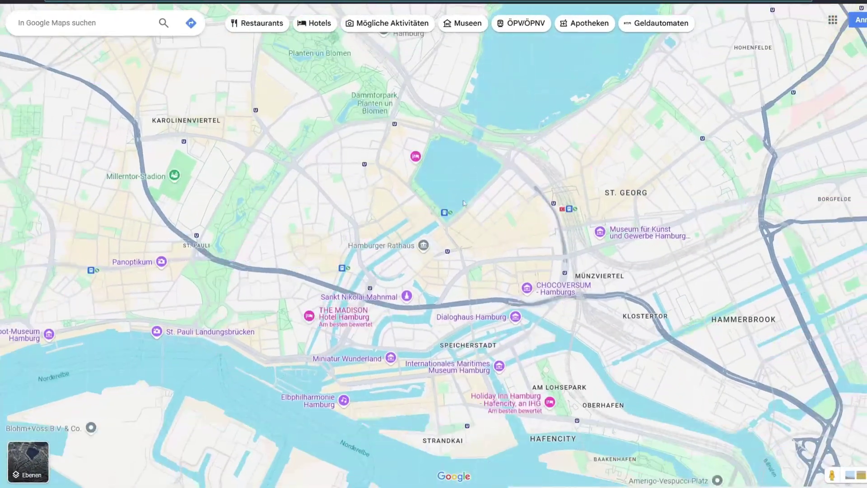
scroll(428, 190, "up", 5)
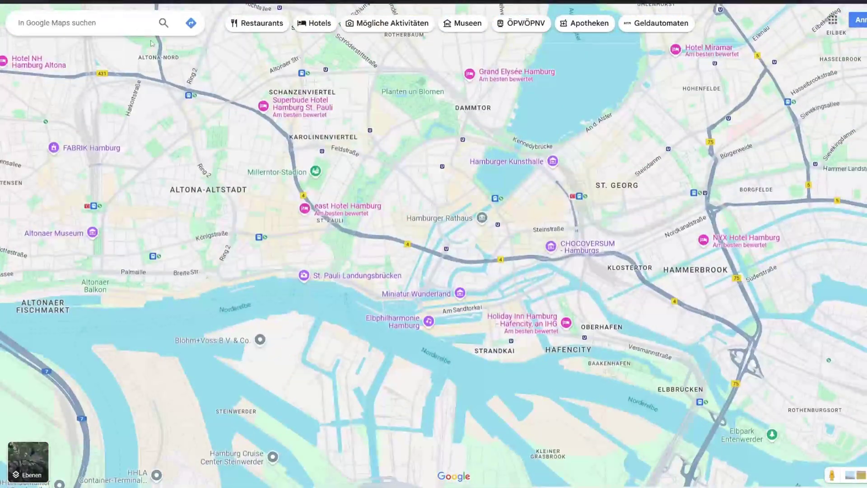
left_click(124, 24)
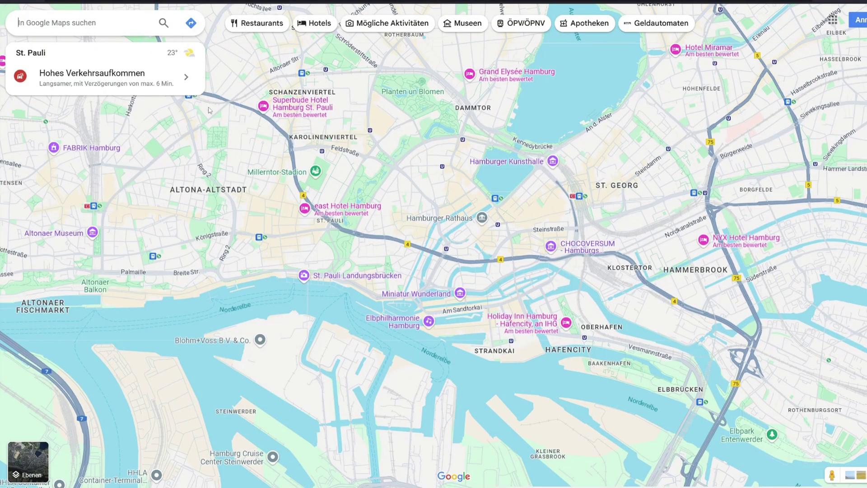
Search Google Maps for 'Peek & Cloppenburg hamburg'.
left_click(82, 22)
type("peek")
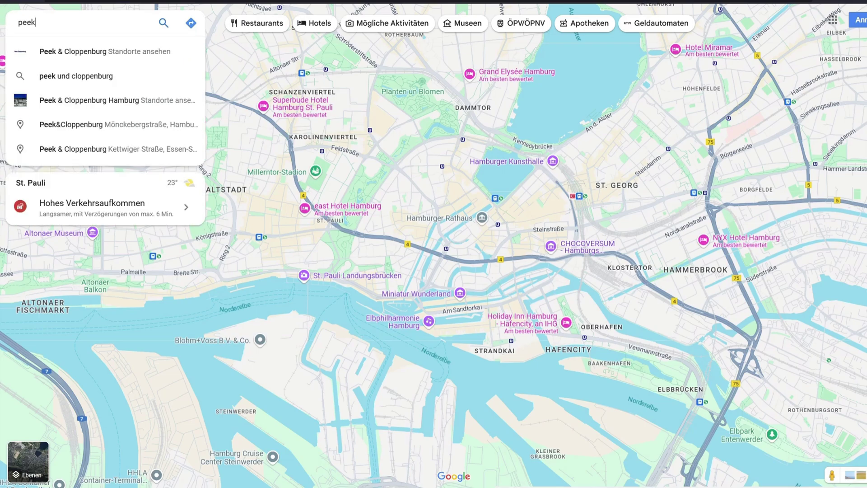
key("Down")
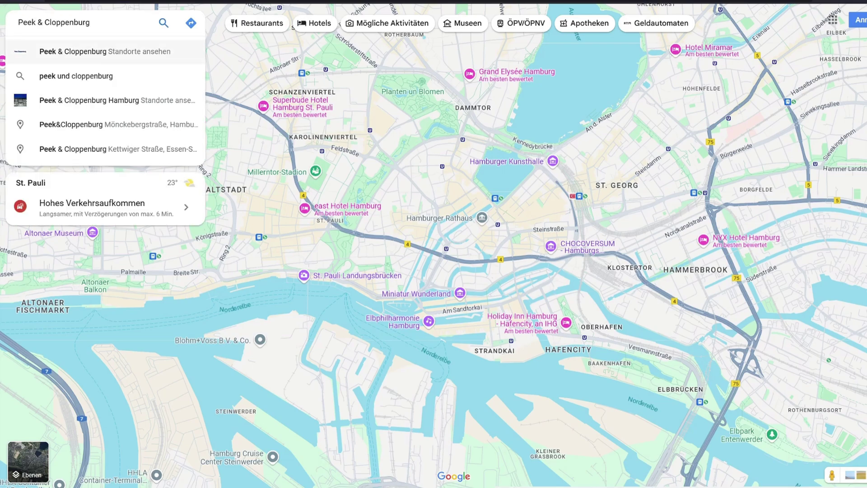
type("hamburg")
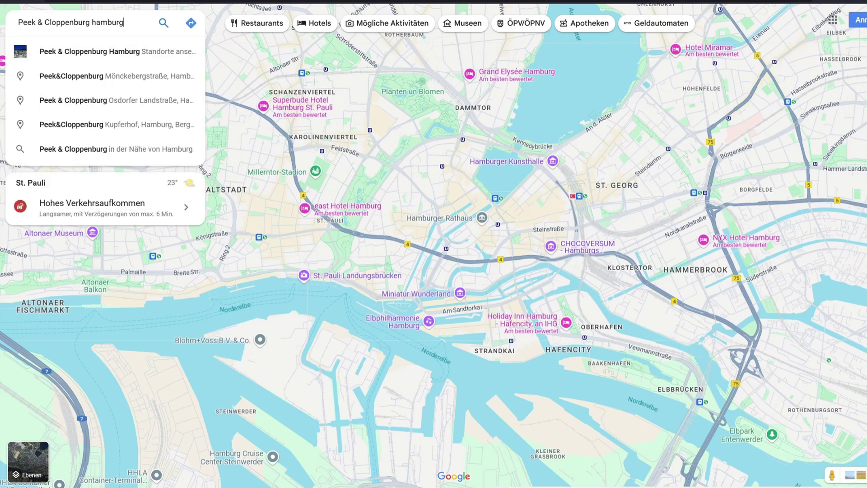
key("Return")
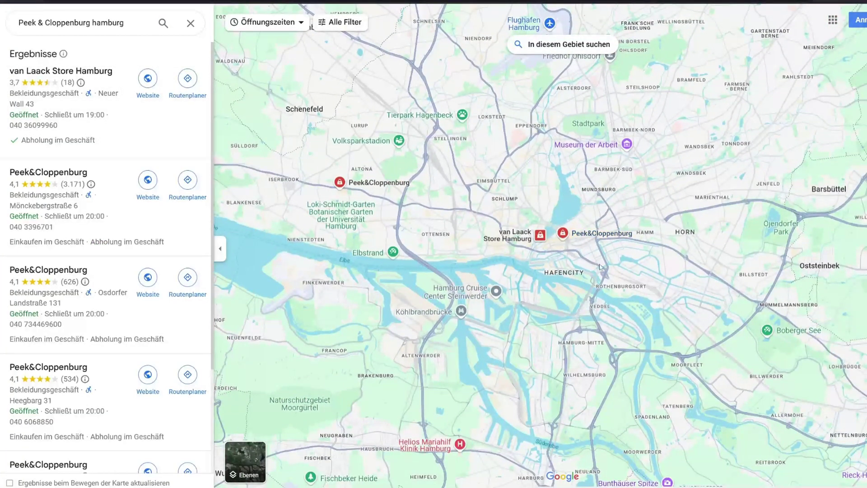
Zoom to the Mönckebergstraße Peek & Cloppenburg store and show Street View coverage around it.
scroll(609, 271, "down", 2)
scroll(558, 258, "up", 2)
mouse_move(559, 240)
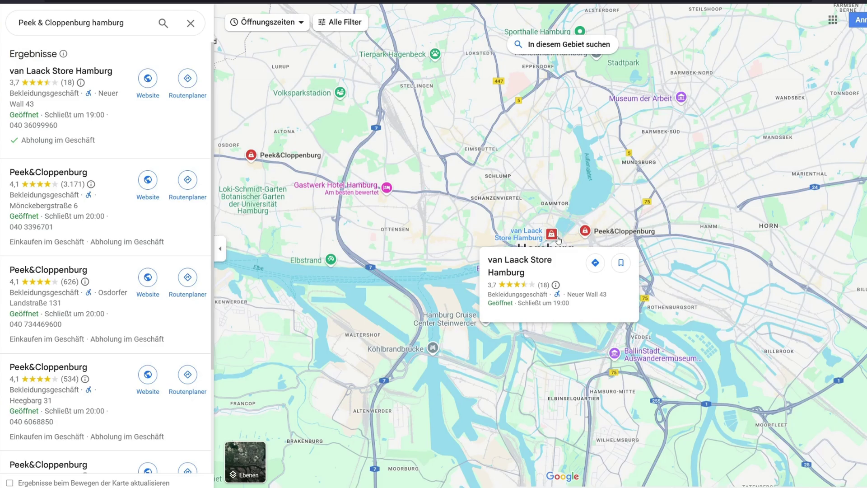
scroll(559, 240, "up", 5)
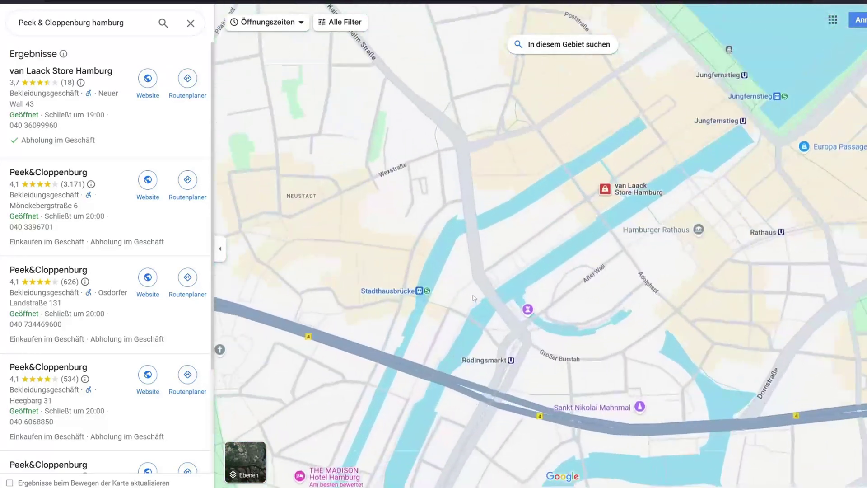
scroll(633, 188, "down", 5)
scroll(654, 110, "up", 5)
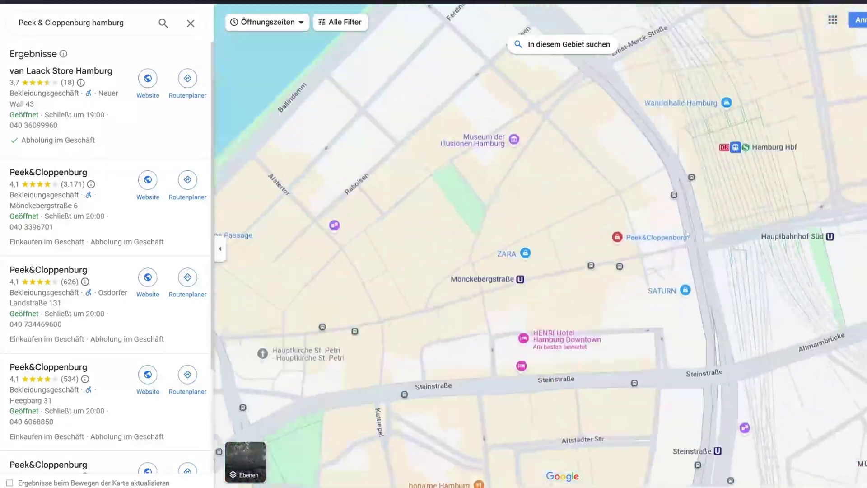
left_click_drag(573, 145, 597, 177)
mouse_move(523, 266)
left_mouse_down()
mouse_move(523, 229)
mouse_move(526, 251)
left_mouse_up()
left_click_drag(391, 262, 462, 256)
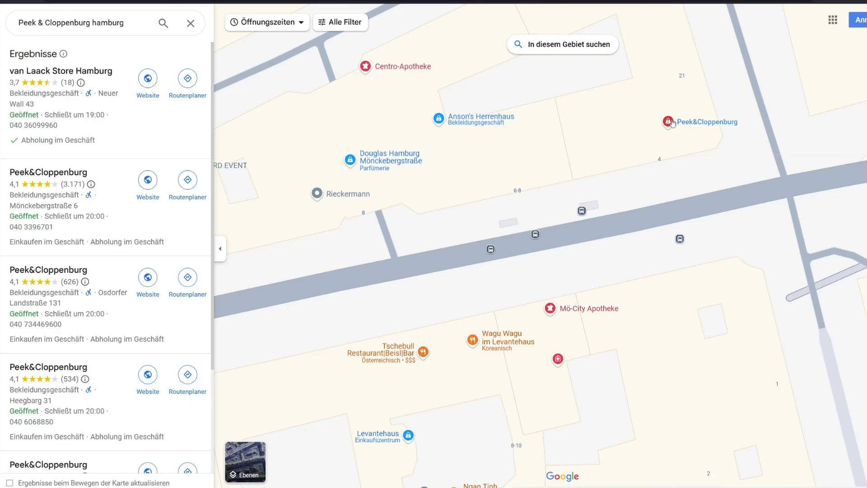
mouse_move(673, 123)
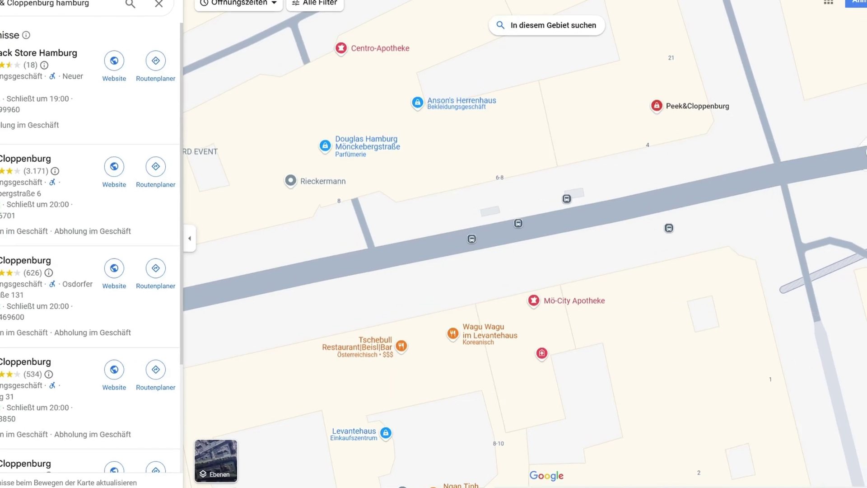
left_click(841, 451)
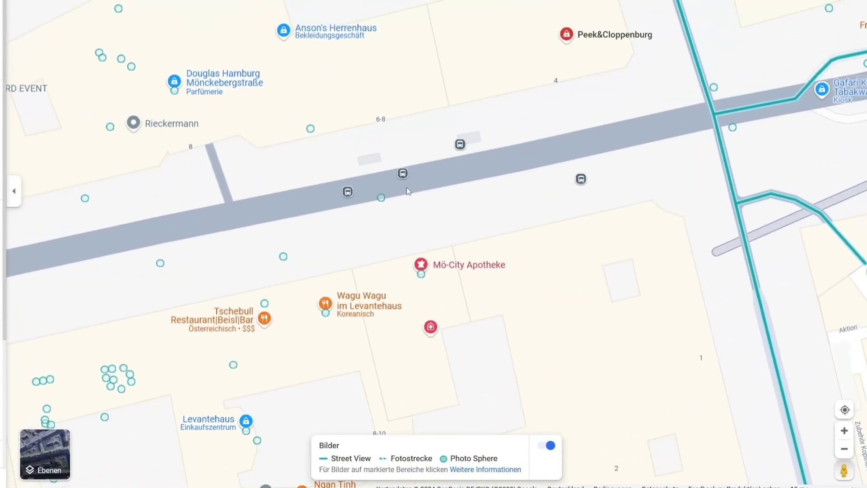
Enter a Mönckebergstraße photo sphere and move along the street to the pharmacy sidewalk.
left_click(382, 199)
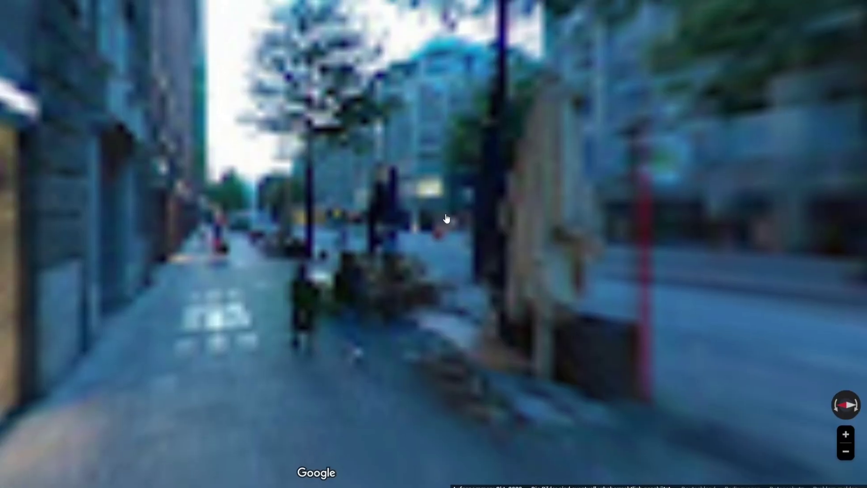
key("Left")
key("Left")
key("Left")
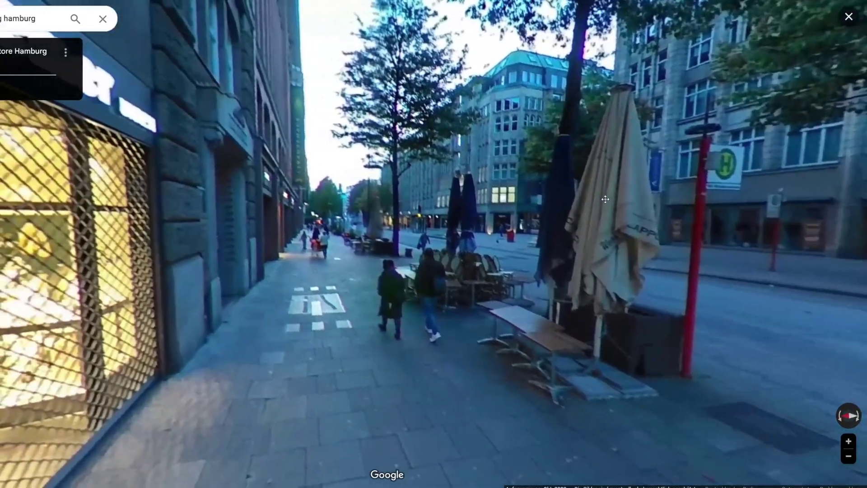
key("Right")
key("Right")
key("Right")
key("Right")
key("Right")
key("Right")
key("Right")
key("Right")
key("Right")
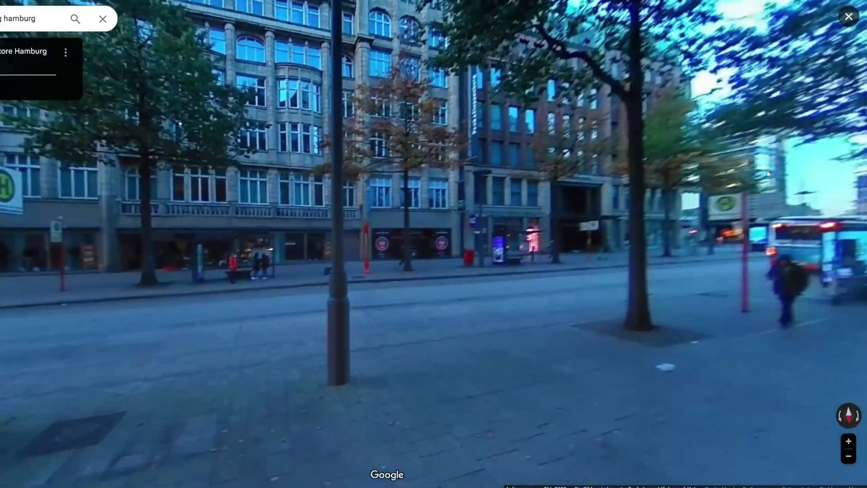
key("Up")
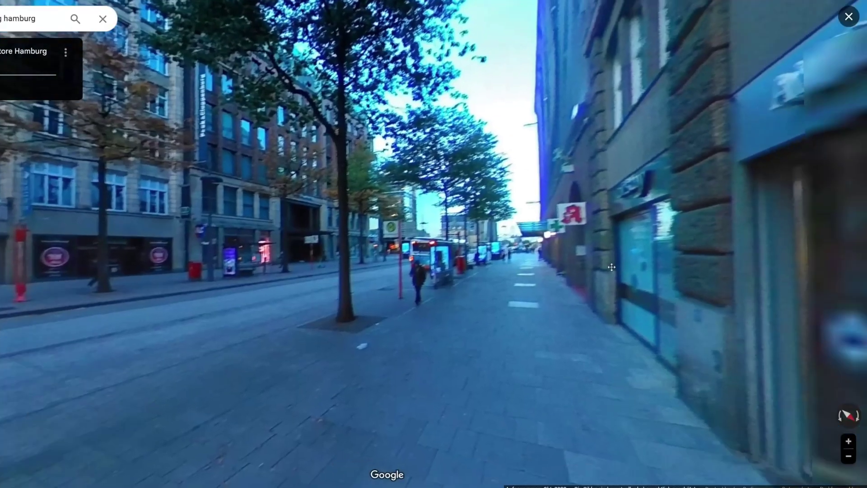
key("Up")
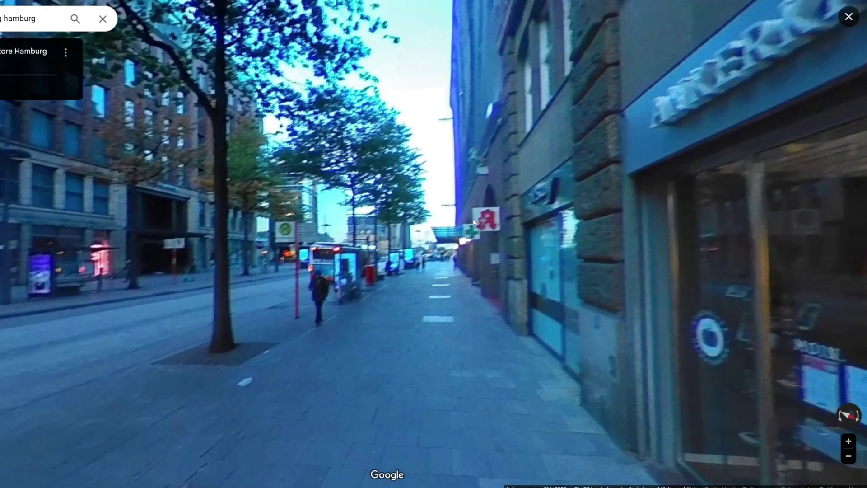
left_click(473, 219)
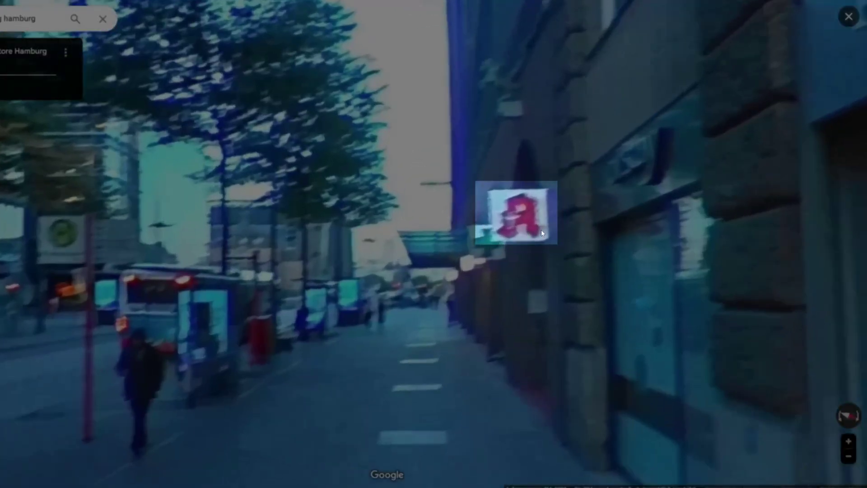
left_click(530, 174)
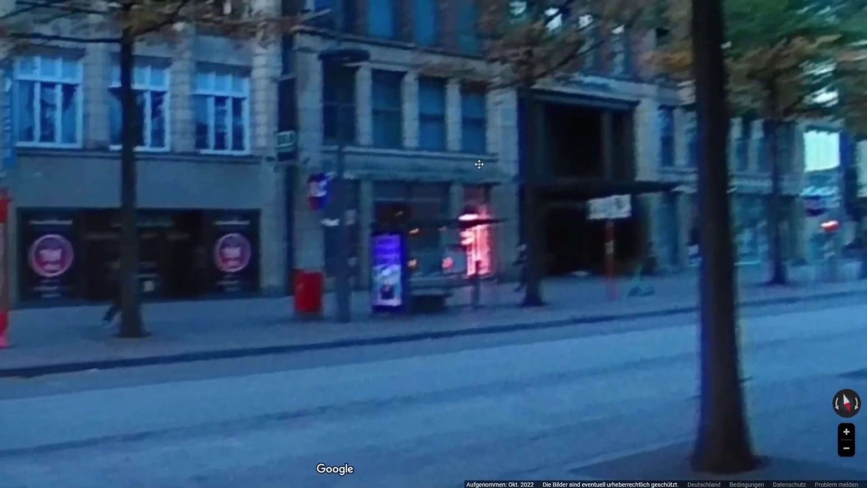
Turn toward the opposite facades, then exit back to the map beside the Peek&Cloppenburg store.
left_click_drag(474, 159, 757, 256)
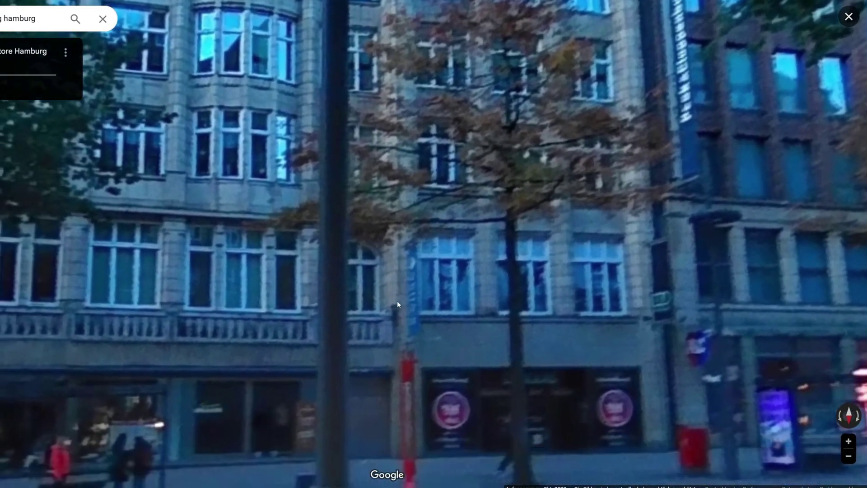
scroll(400, 305, "up", 3)
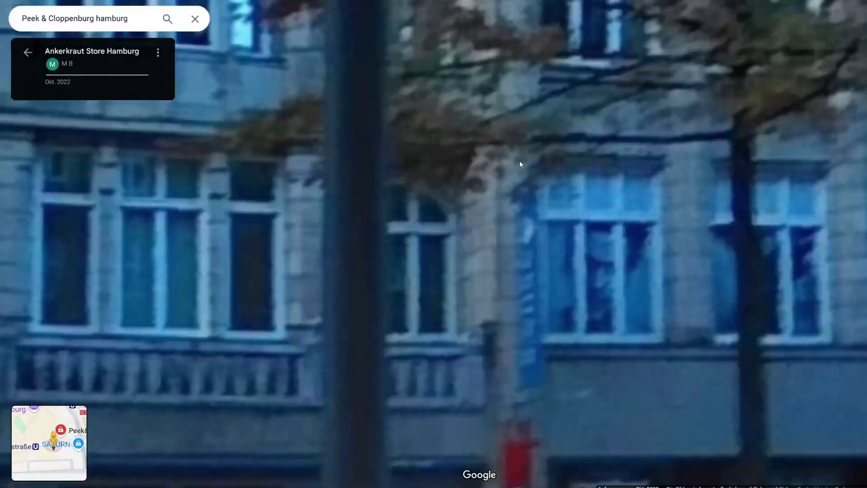
left_click(195, 18)
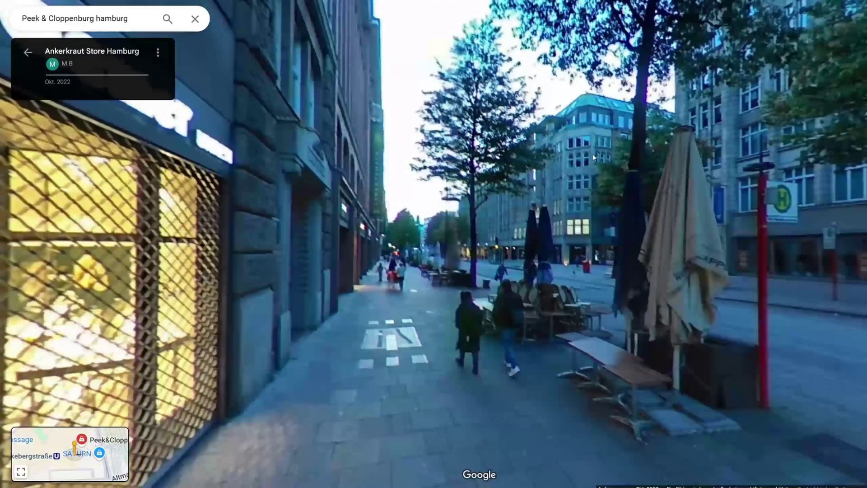
key("Return")
scroll(542, 189, "up", 5)
scroll(537, 192, "up", 6)
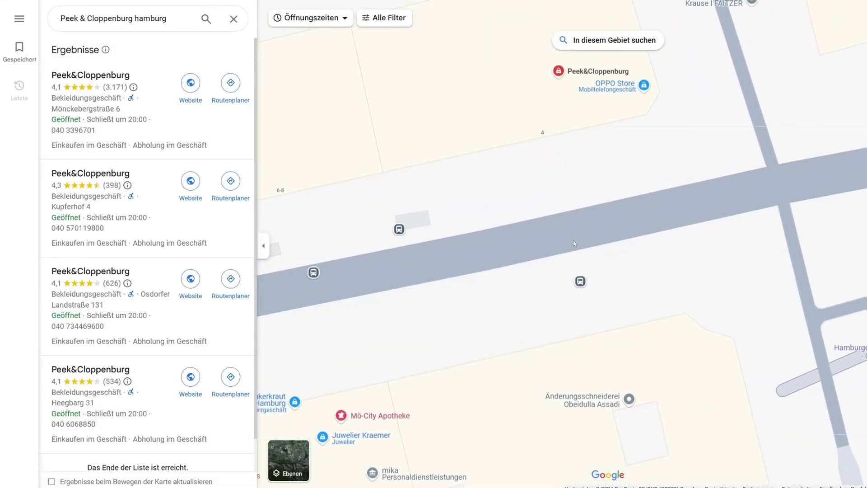
scroll(574, 243, "down", 2)
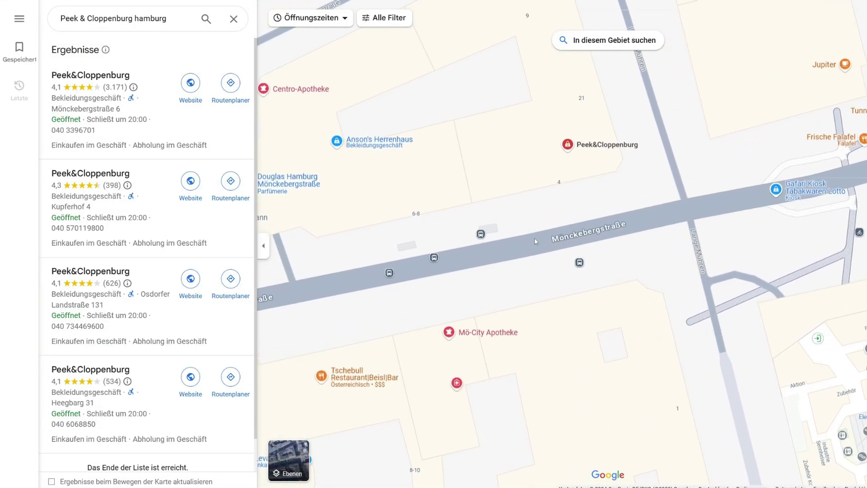